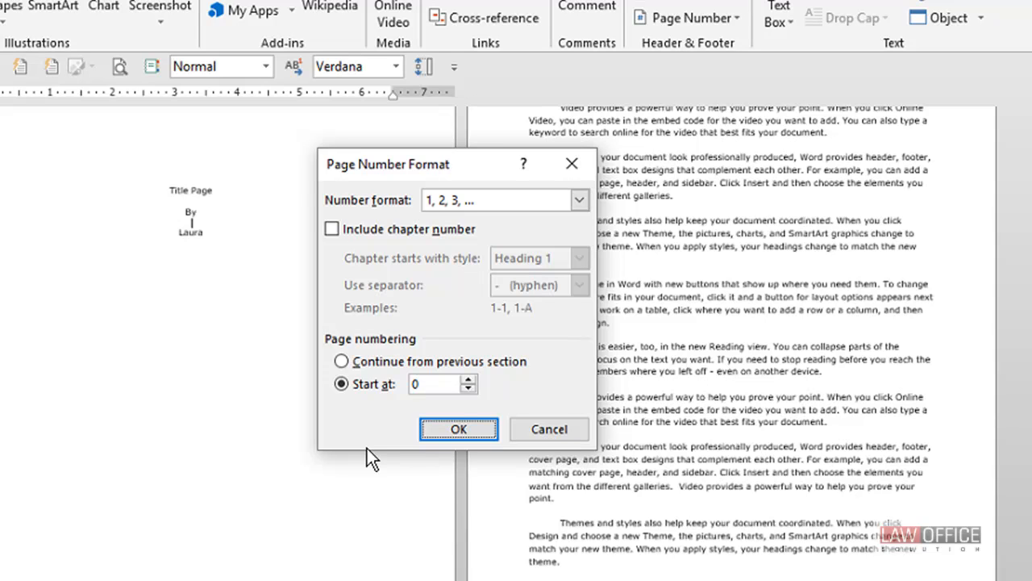
Step: Try to apply the i, ii, iii, ... page number format with numbering starting at 0
{"action": "left_click", "coordinate": [483, 202]}
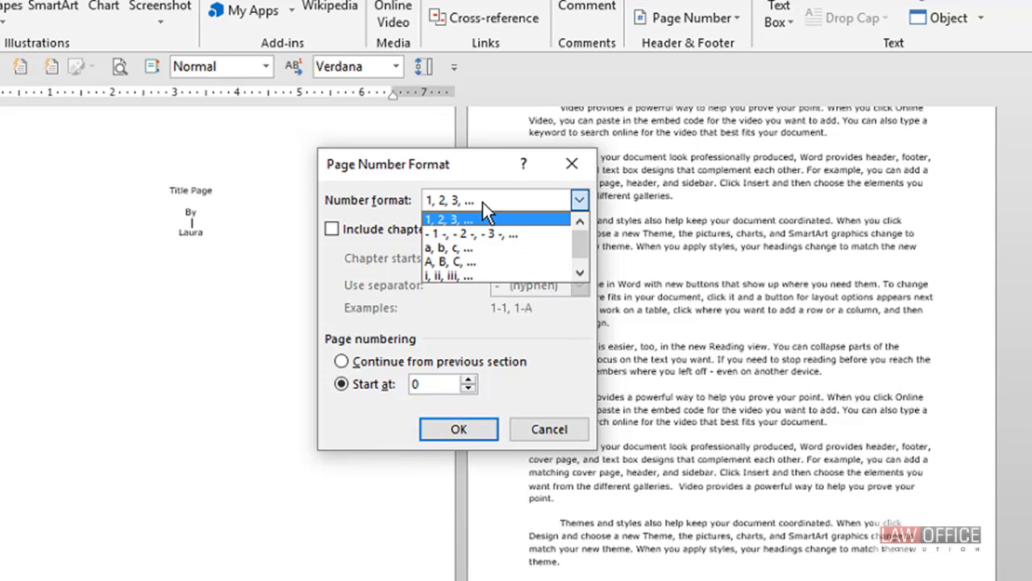
{"action": "left_click", "coordinate": [477, 274]}
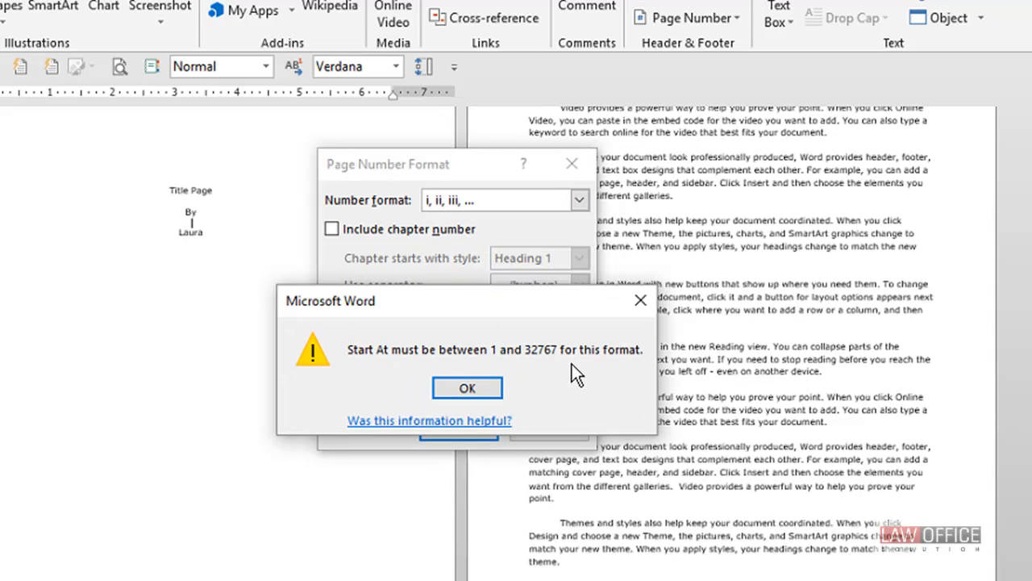
{"action": "left_click", "coordinate": [482, 390]}
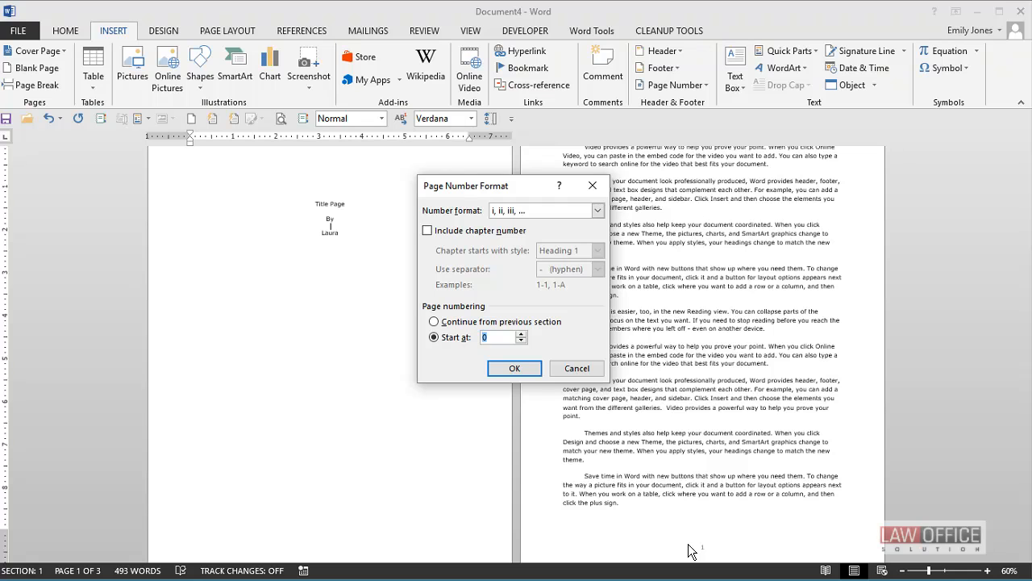
{"action": "left_click", "coordinate": [575, 368]}
Step: Switch to the Fake Pleading.docx document and look over its pages side by side
{"action": "left_click", "coordinate": [977, 18]}
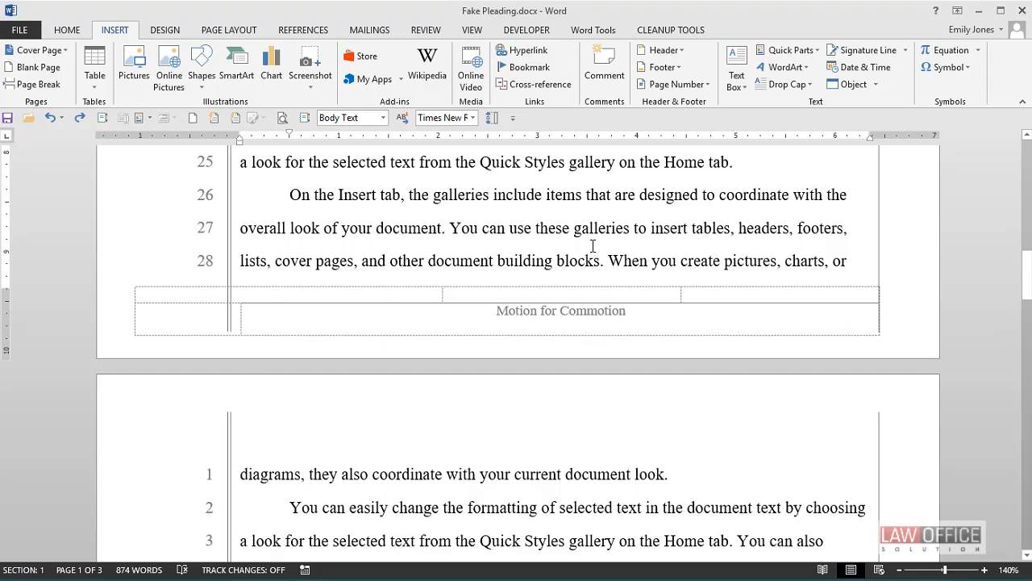
{"action": "scroll", "coordinate": [590, 244], "scroll_direction": "down", "scroll_amount": 6, "text": "ctrl"}
{"action": "scroll", "coordinate": [595, 252], "scroll_direction": "down", "scroll_amount": 1, "text": "ctrl"}
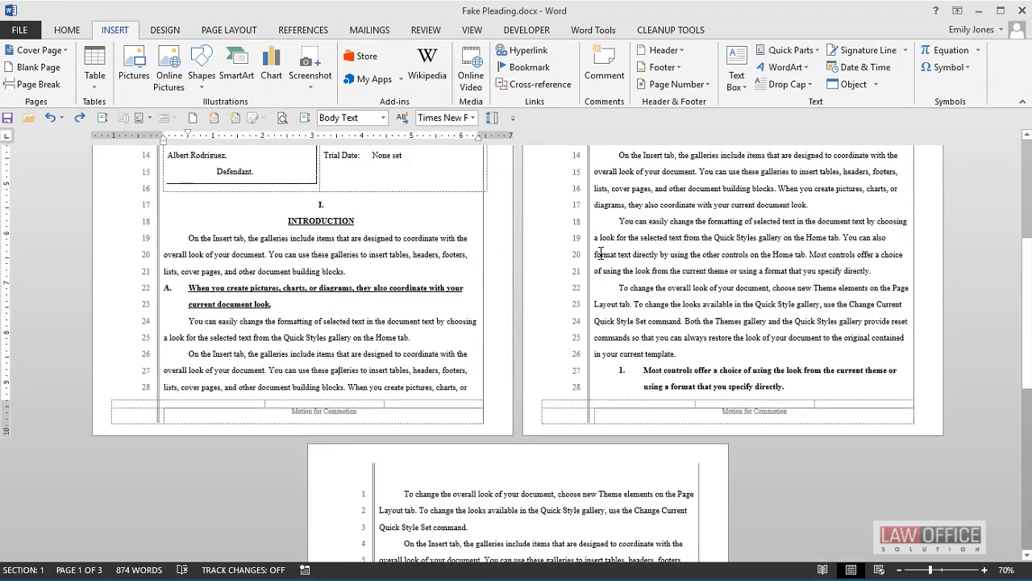
{"action": "scroll", "coordinate": [601, 252], "scroll_direction": "up", "scroll_amount": 4}
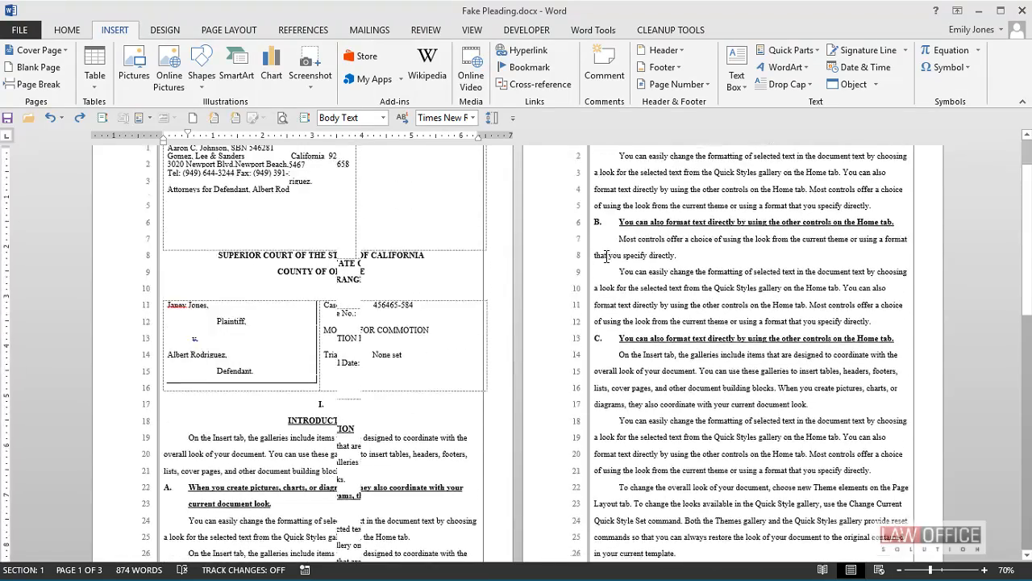
{"action": "scroll", "coordinate": [601, 264], "scroll_direction": "up", "scroll_amount": 2}
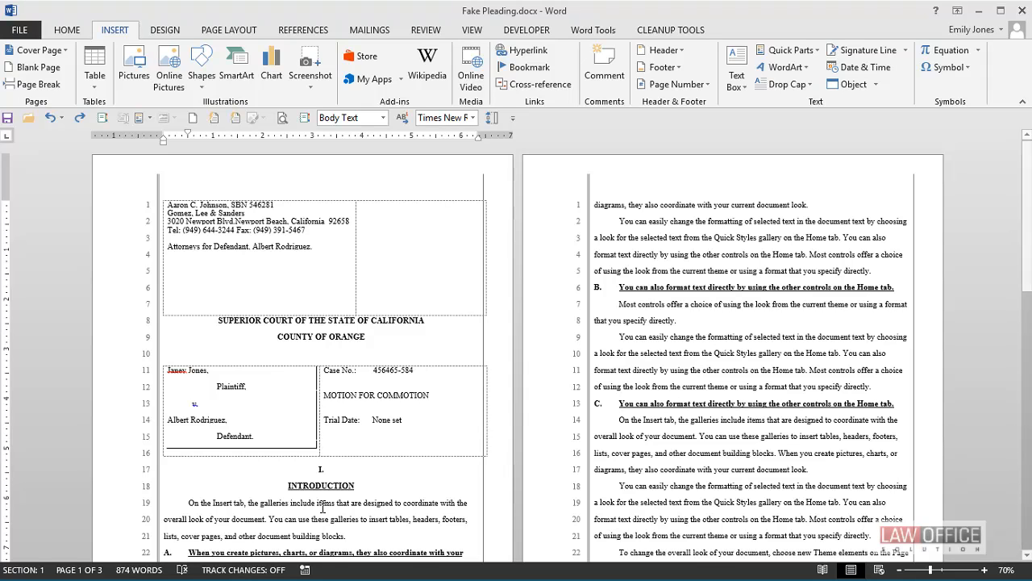
Step: Show formatting marks and insert a Next Page section break directly below the case caption table
{"action": "left_click", "coordinate": [189, 464]}
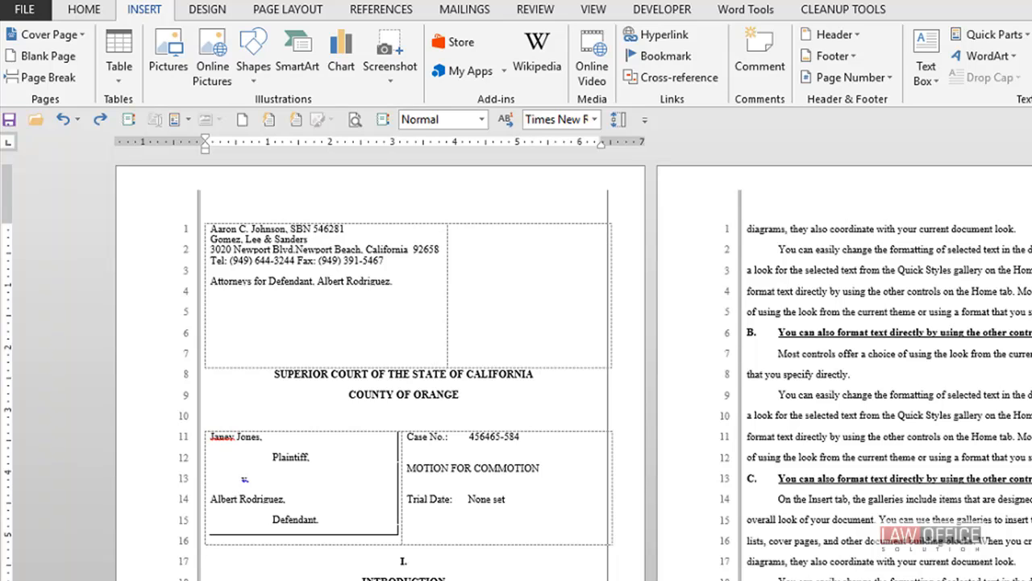
{"action": "left_click", "coordinate": [90, 11]}
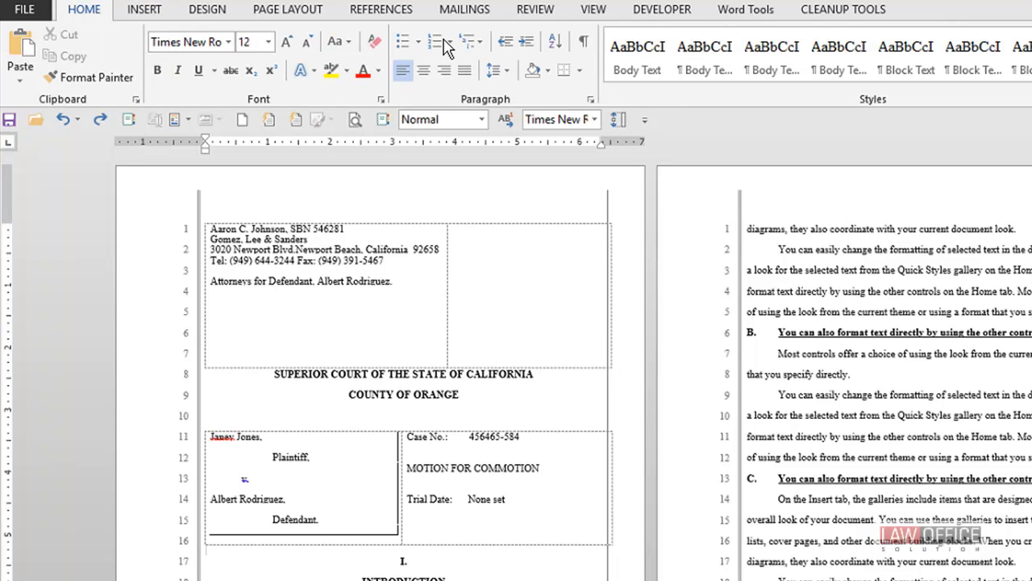
{"action": "left_click", "coordinate": [583, 45]}
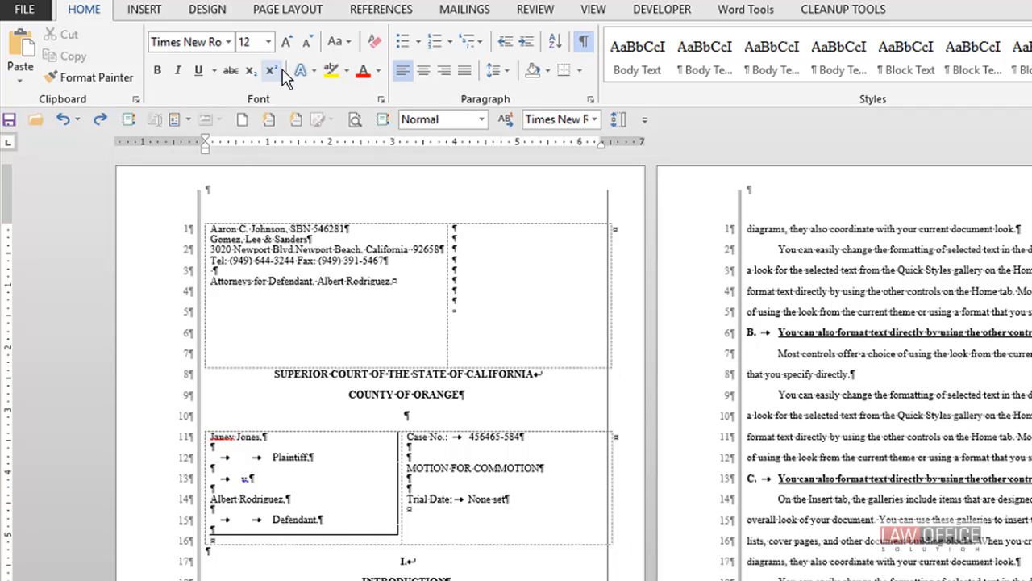
{"action": "left_click", "coordinate": [303, 11]}
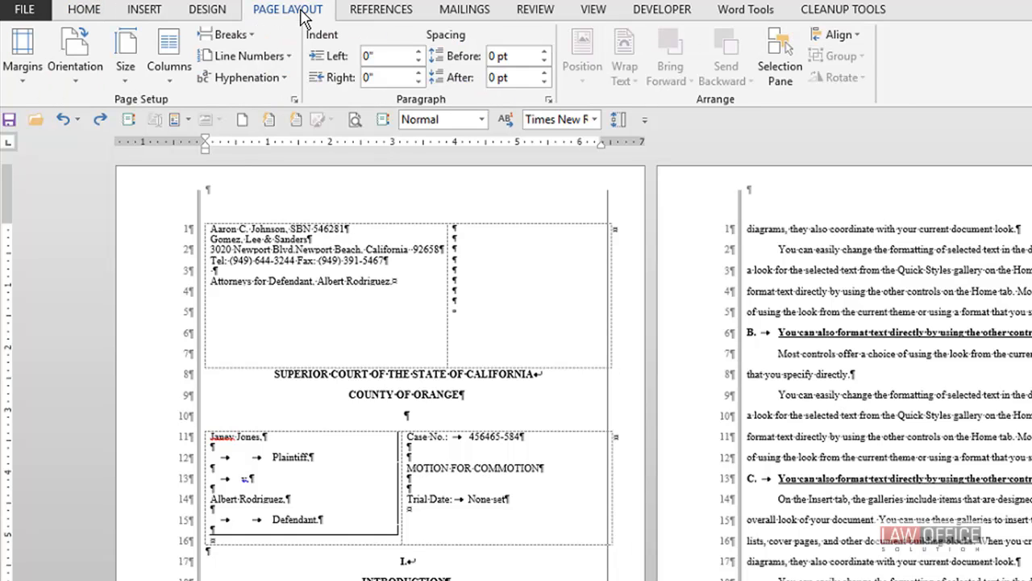
{"action": "left_click", "coordinate": [233, 35]}
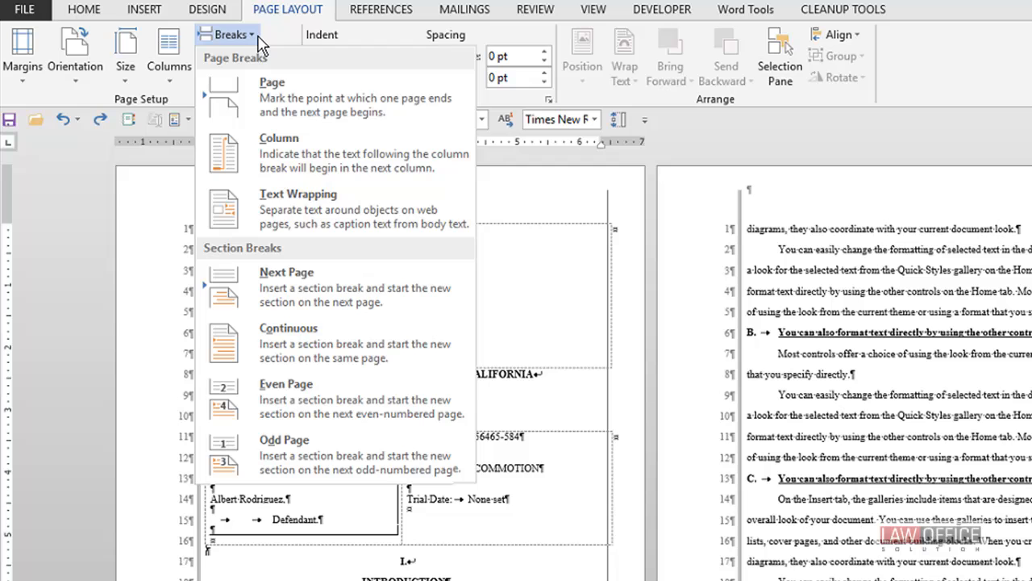
{"action": "left_click", "coordinate": [309, 298]}
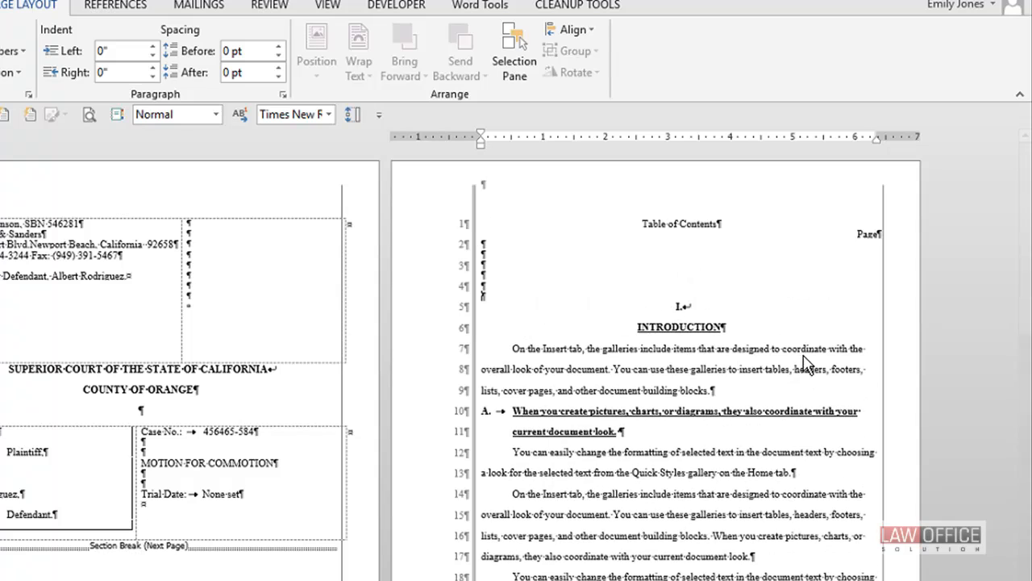
Step: Add a "Table of Contents" heading with a "Page" line and blank lines before the introduction, followed by a Next Page section break
{"action": "key", "text": "Return"}
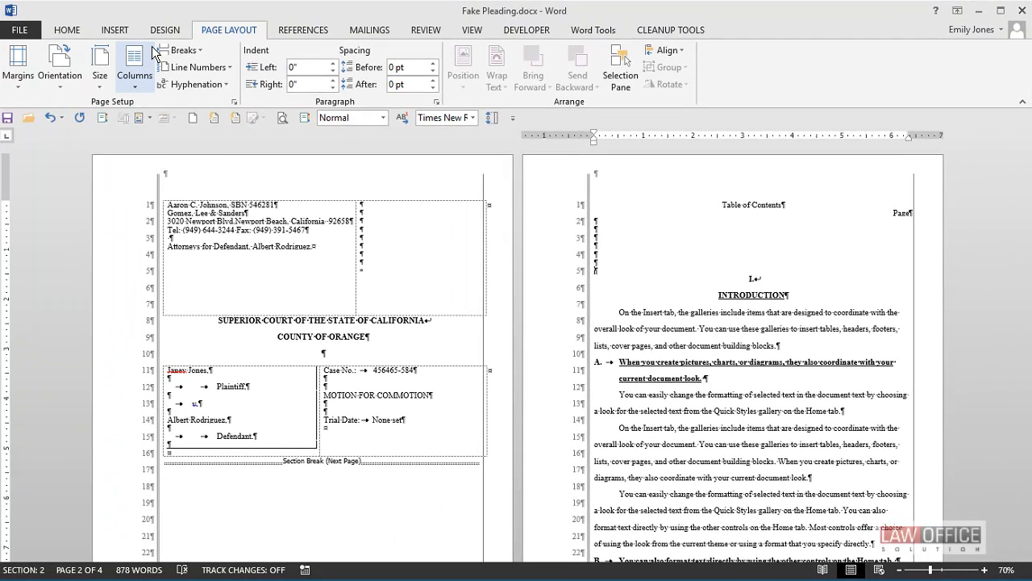
{"action": "left_click", "coordinate": [204, 50]}
{"action": "left_click", "coordinate": [239, 256]}
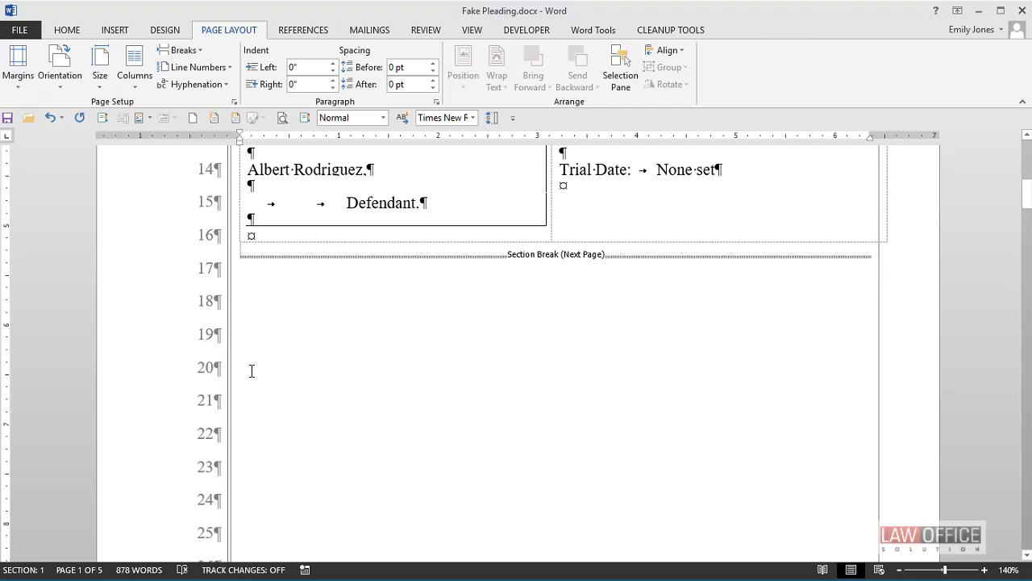
Step: Open the first page's header for editing and go to the section 2 footer
{"action": "key", "text": "ctrl+Home"}
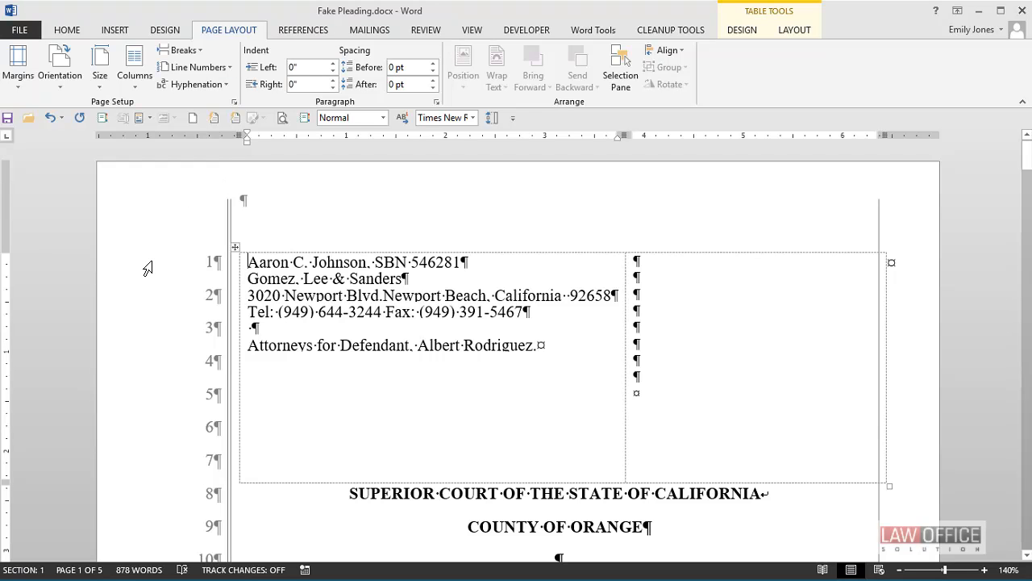
{"action": "double_click", "coordinate": [242, 196]}
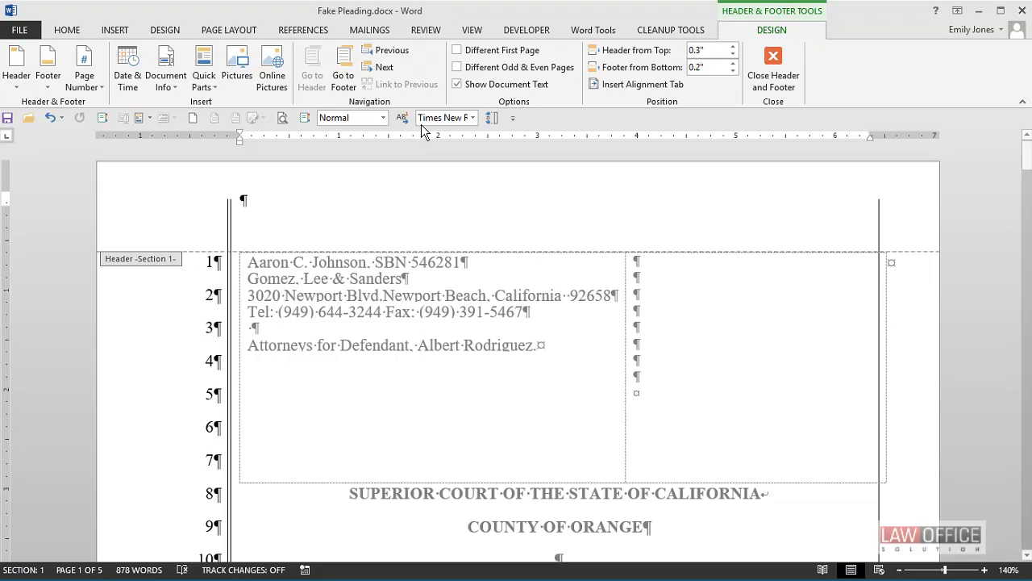
{"action": "left_click", "coordinate": [341, 61]}
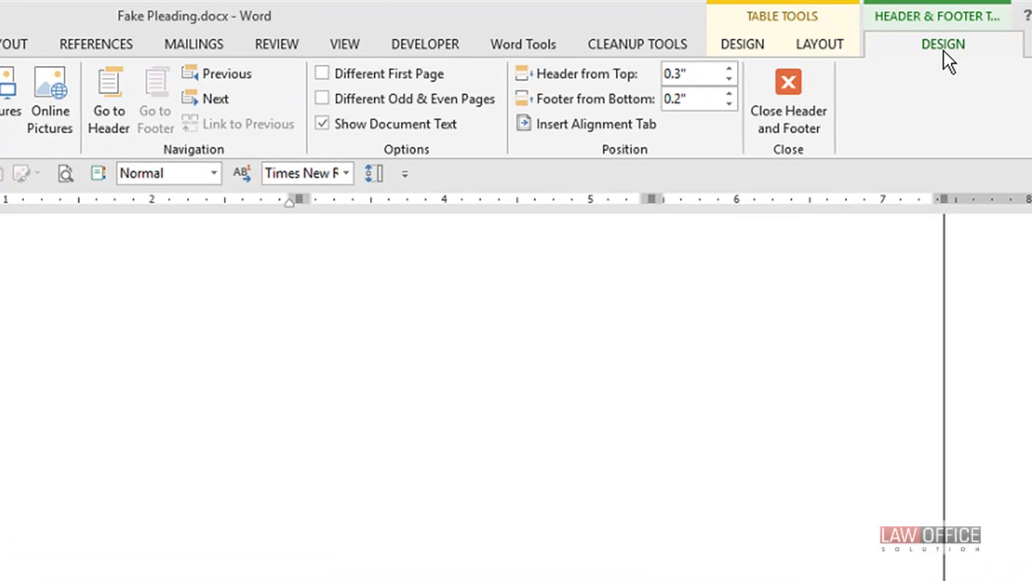
{"action": "left_click", "coordinate": [207, 100]}
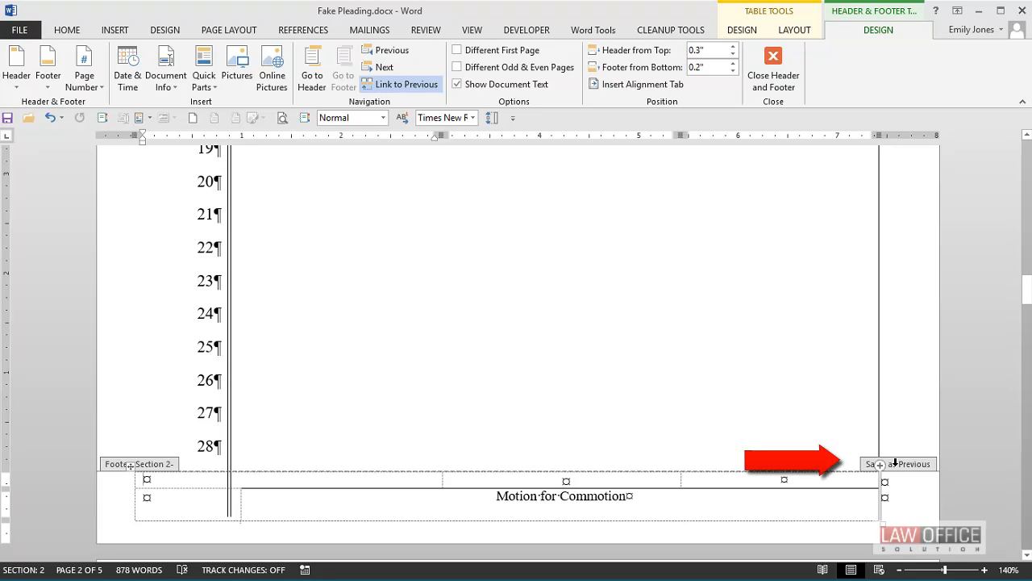
Step: Enter the test text "xxxxxxx" in the section 2 footer's upper middle cell and compare it with the section 1 footer
{"action": "left_click", "coordinate": [567, 481]}
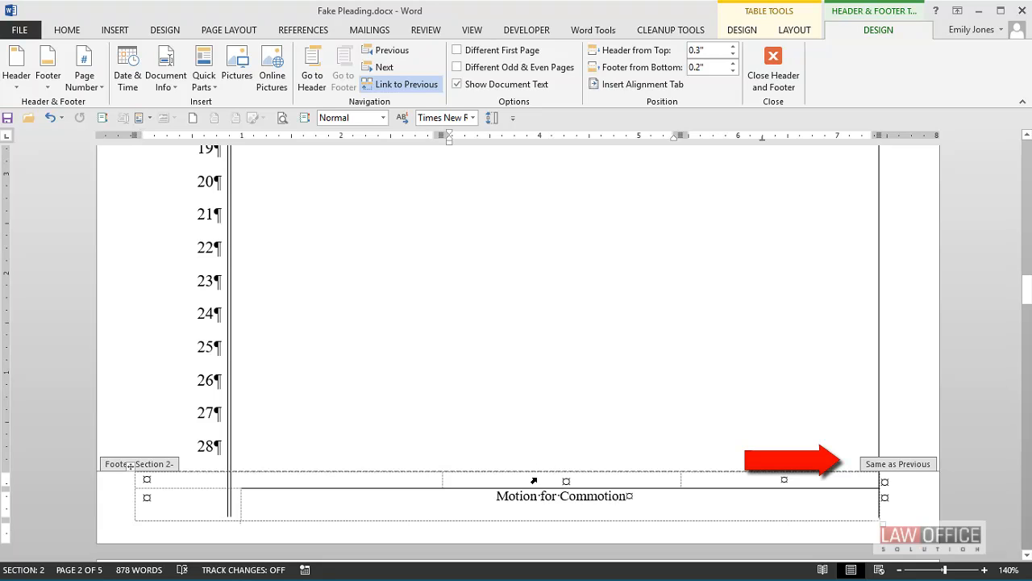
{"action": "type", "text": "XXXXXXXX"}
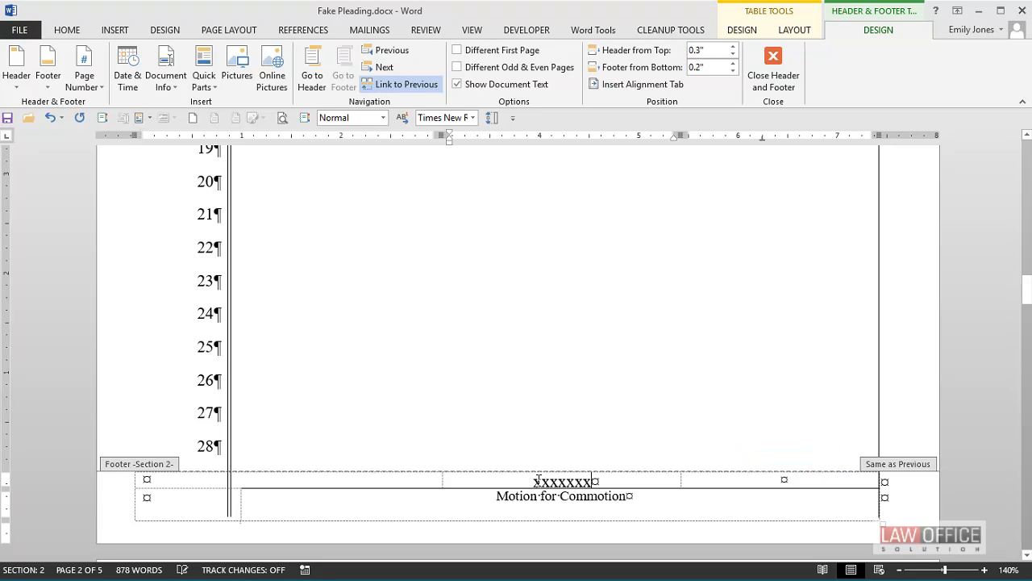
{"action": "left_click", "coordinate": [374, 52]}
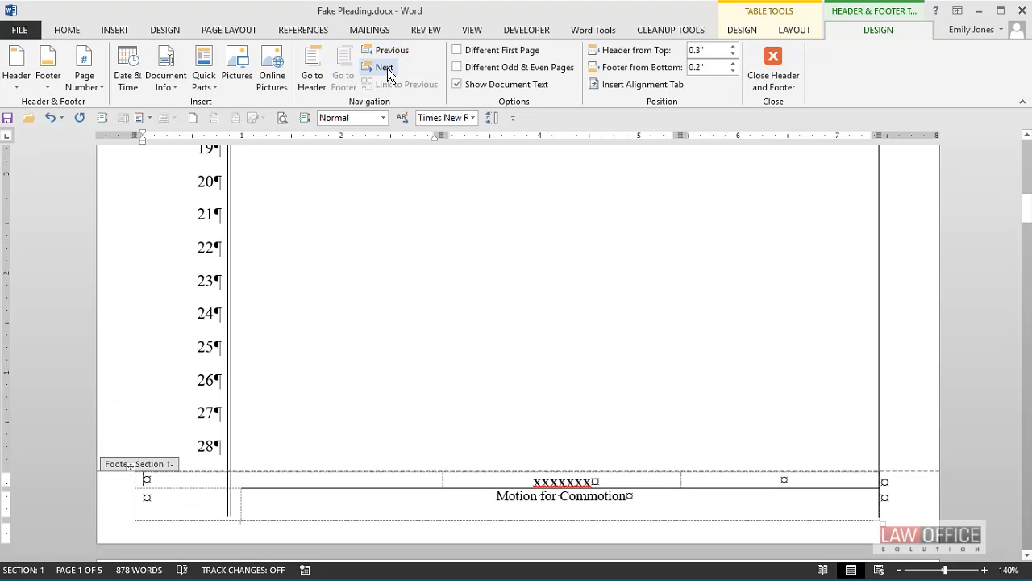
{"action": "left_click", "coordinate": [387, 71]}
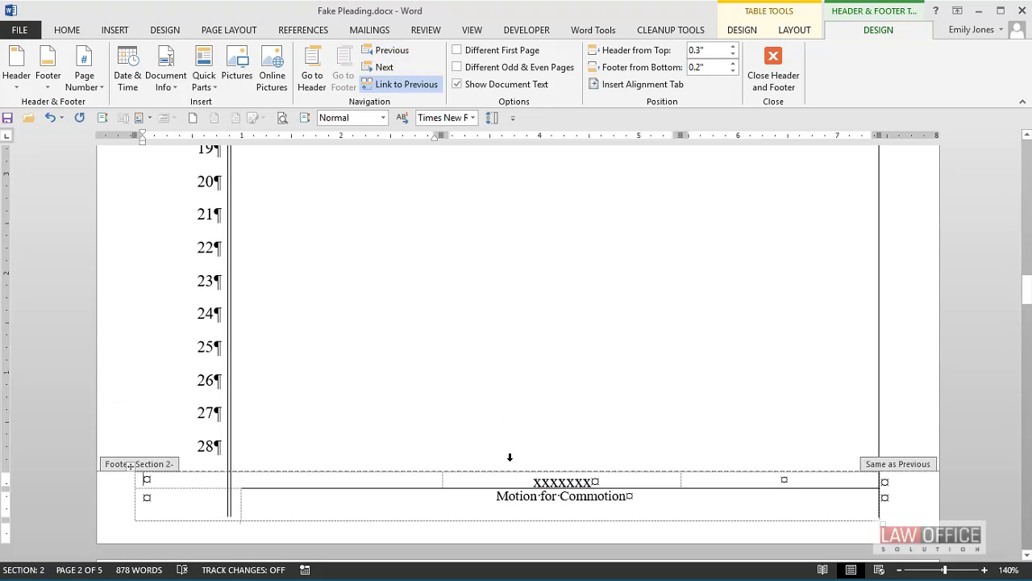
Step: Delete the test text from the section 2 footer and check the section 1 footer for the same change
{"action": "left_click", "coordinate": [537, 484]}
{"action": "key", "text": "Delete"}
{"action": "key", "text": "Delete"}
{"action": "key", "text": "Delete"}
{"action": "key", "text": "Delete"}
{"action": "key", "text": "Delete"}
{"action": "key", "text": "Delete"}
{"action": "key", "text": "Delete"}
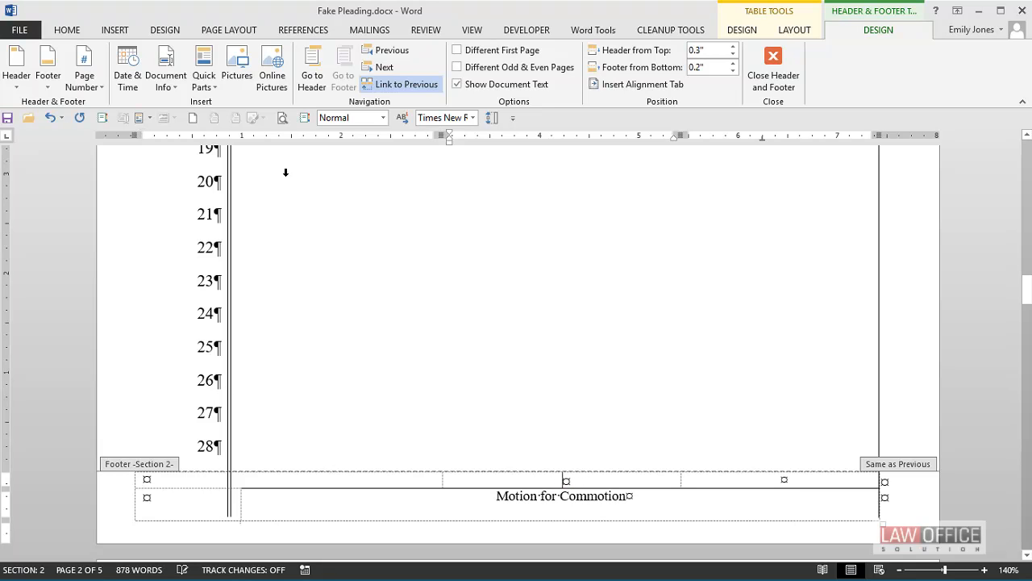
{"action": "left_click", "coordinate": [393, 53]}
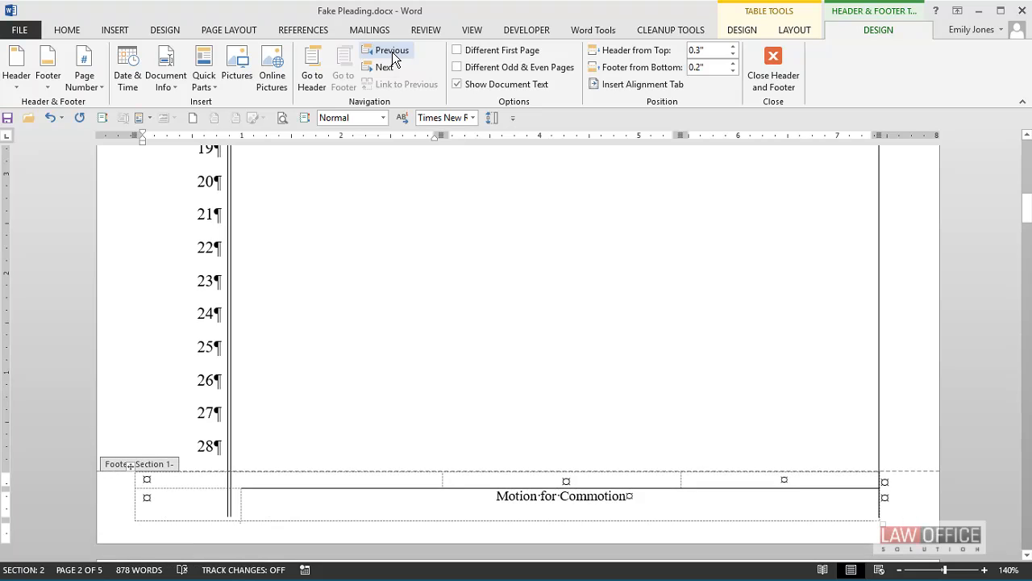
{"action": "left_click", "coordinate": [383, 71]}
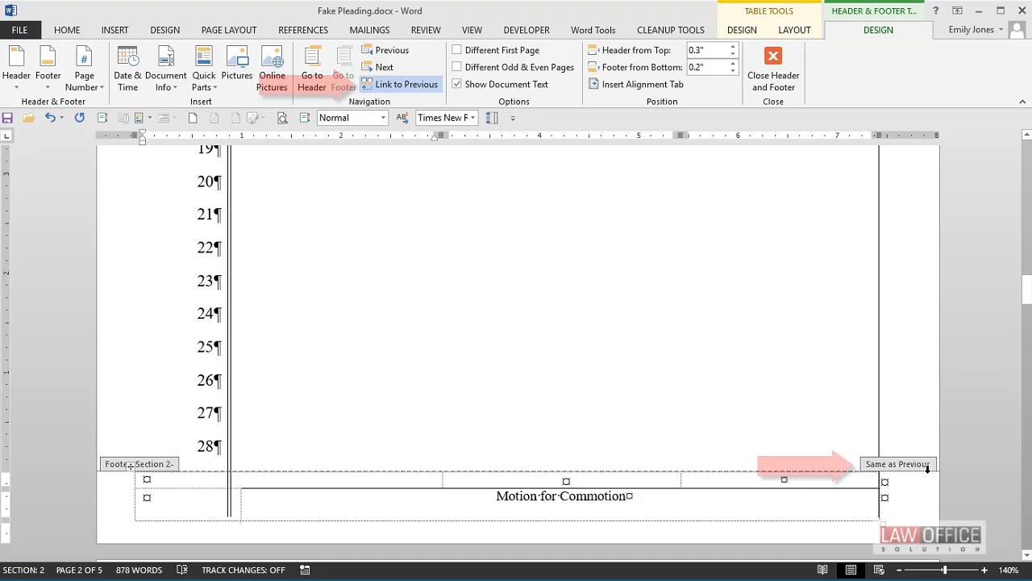
Step: Unlink the section 2 footer from the previous section and insert a Plain Number page number in its upper middle cell
{"action": "left_click", "coordinate": [416, 90]}
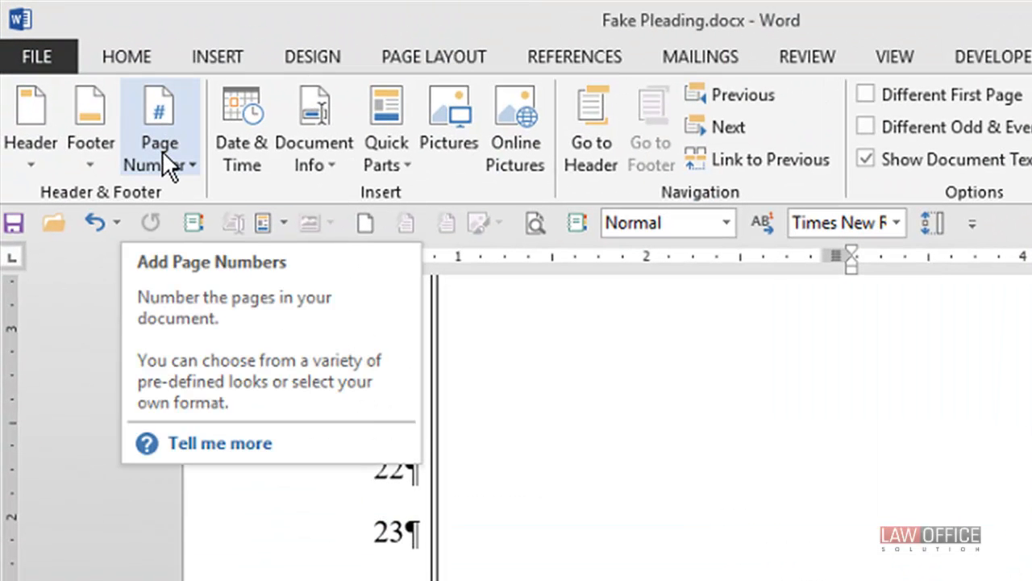
{"action": "left_click", "coordinate": [163, 150]}
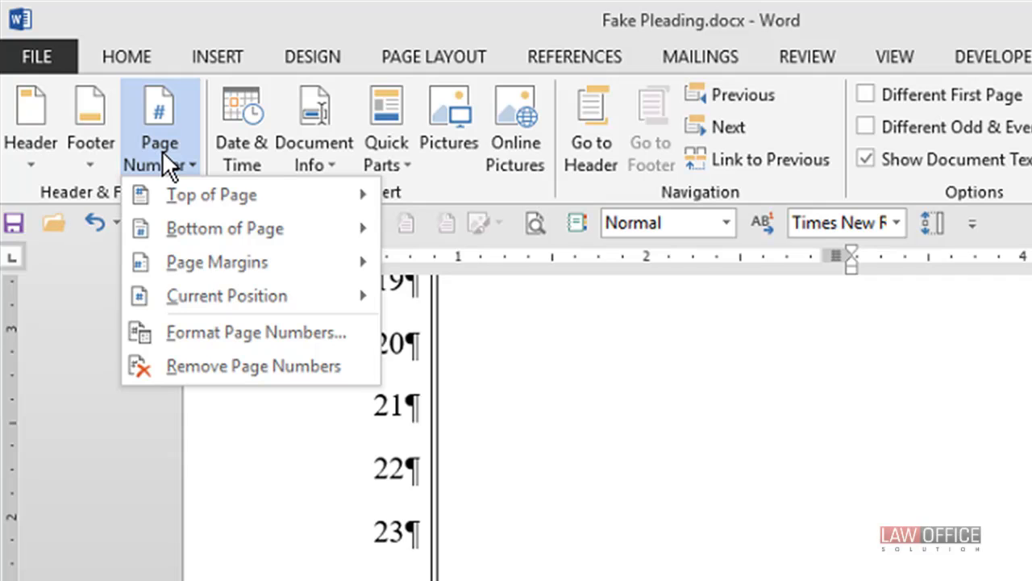
{"action": "mouse_move", "coordinate": [171, 220]}
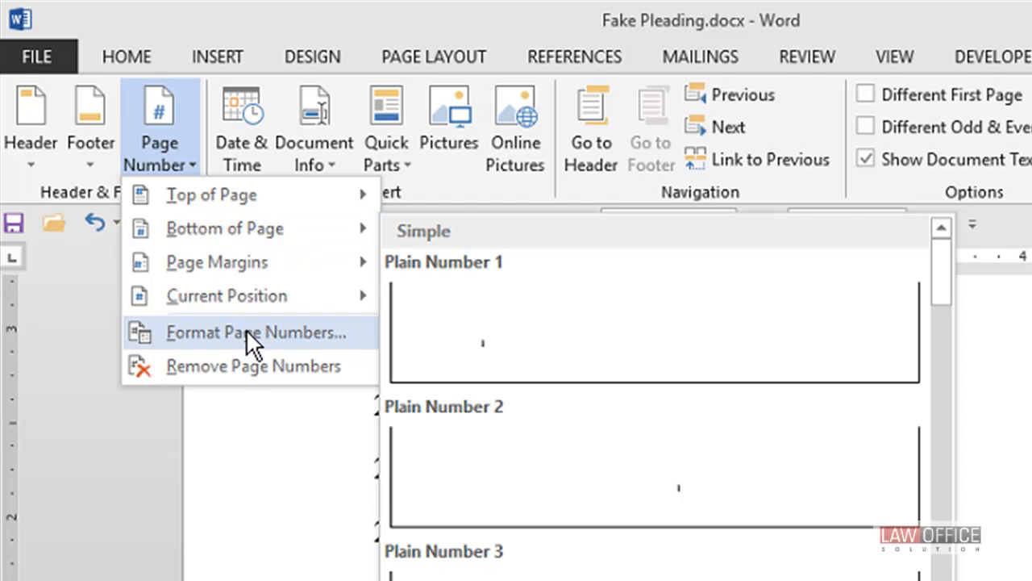
{"action": "mouse_move", "coordinate": [239, 295]}
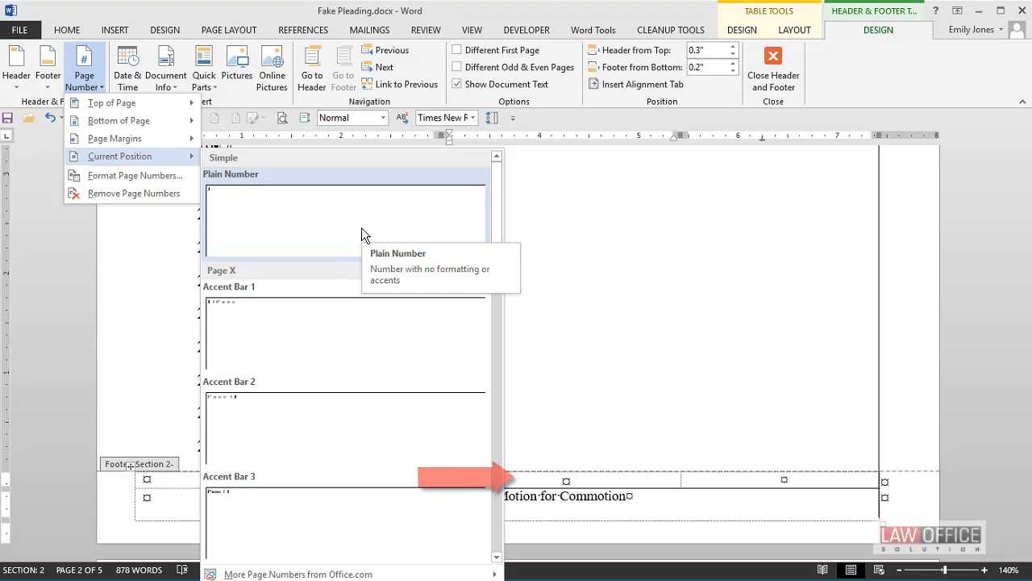
{"action": "left_click", "coordinate": [362, 232]}
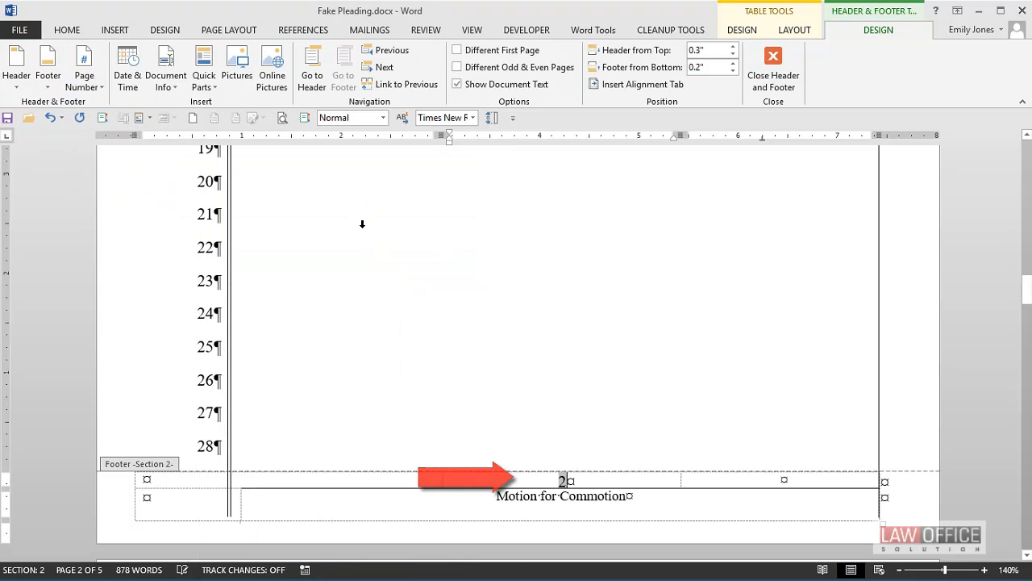
Step: Format the section 2 page numbers as lowercase Roman numerals (i, ii, iii, ...) and set the numbering to start at i
{"action": "scroll", "coordinate": [425, 371], "scroll_direction": "up", "scroll_amount": 3}
{"action": "scroll", "coordinate": [428, 375], "scroll_direction": "up", "scroll_amount": 5}
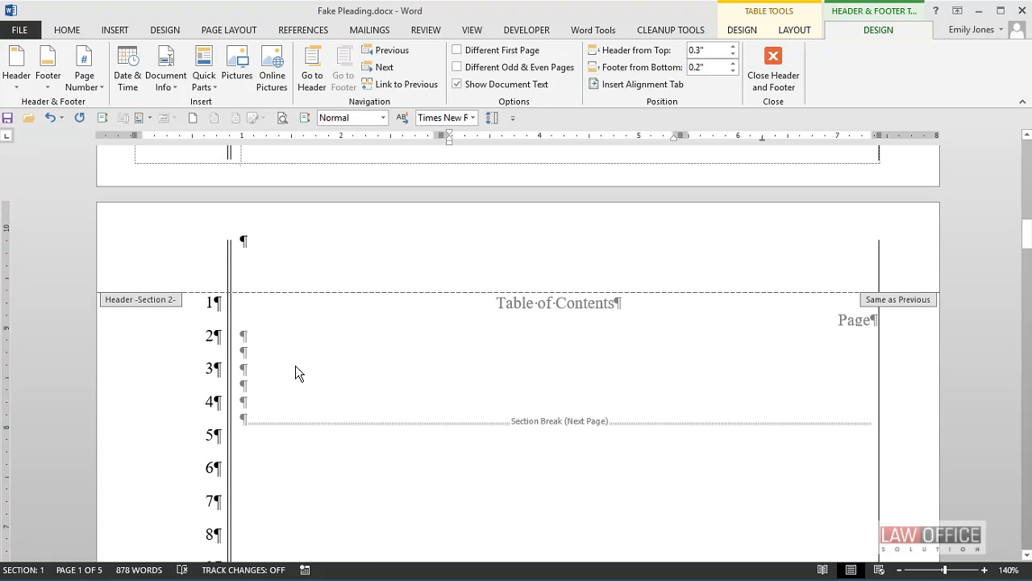
{"action": "scroll", "coordinate": [297, 367], "scroll_direction": "down", "scroll_amount": 6}
{"action": "scroll", "coordinate": [296, 363], "scroll_direction": "down", "scroll_amount": 4}
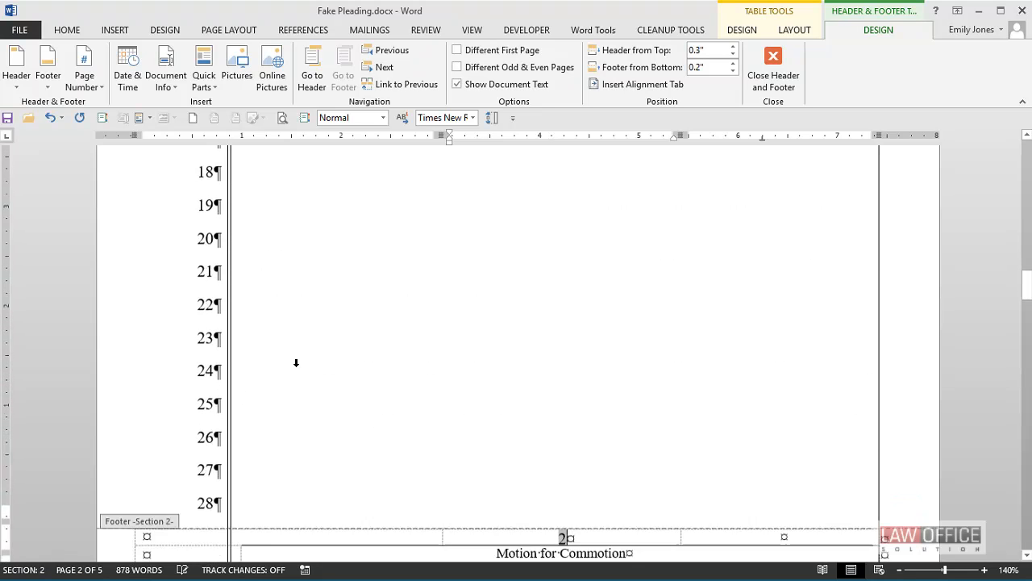
{"action": "left_click", "coordinate": [85, 83]}
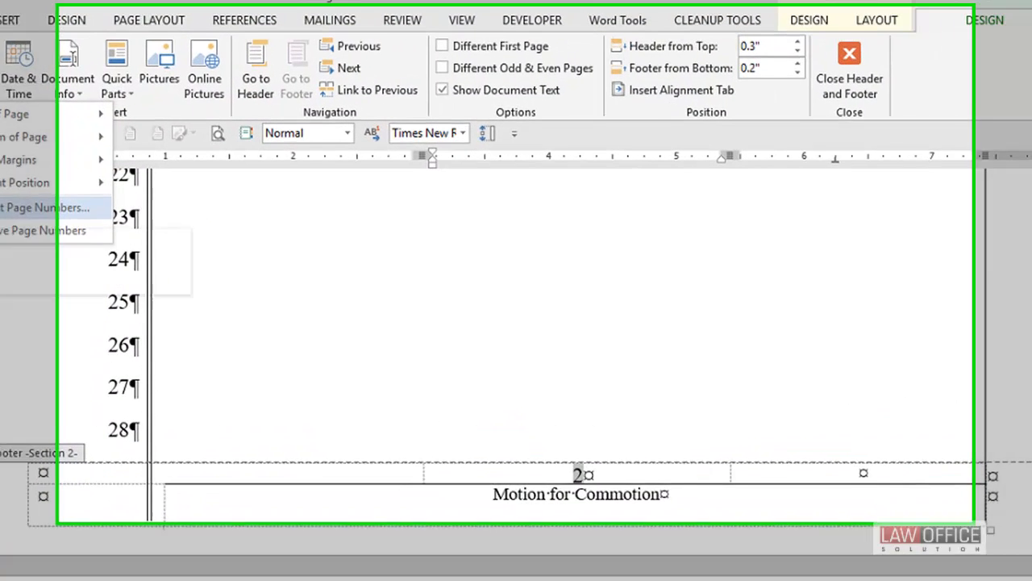
{"action": "left_click", "coordinate": [102, 178]}
{"action": "left_click", "coordinate": [522, 278]}
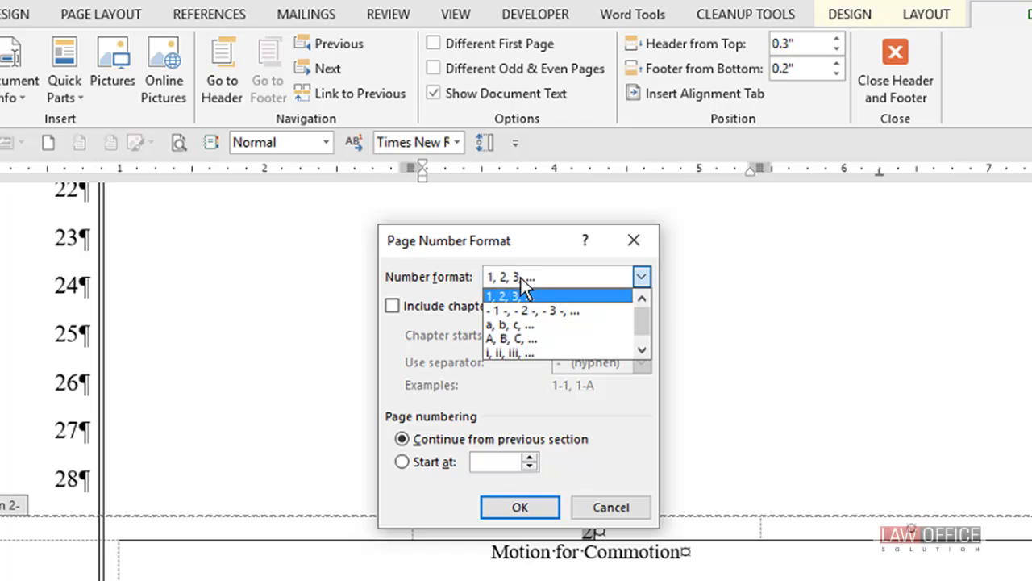
{"action": "left_click", "coordinate": [542, 352]}
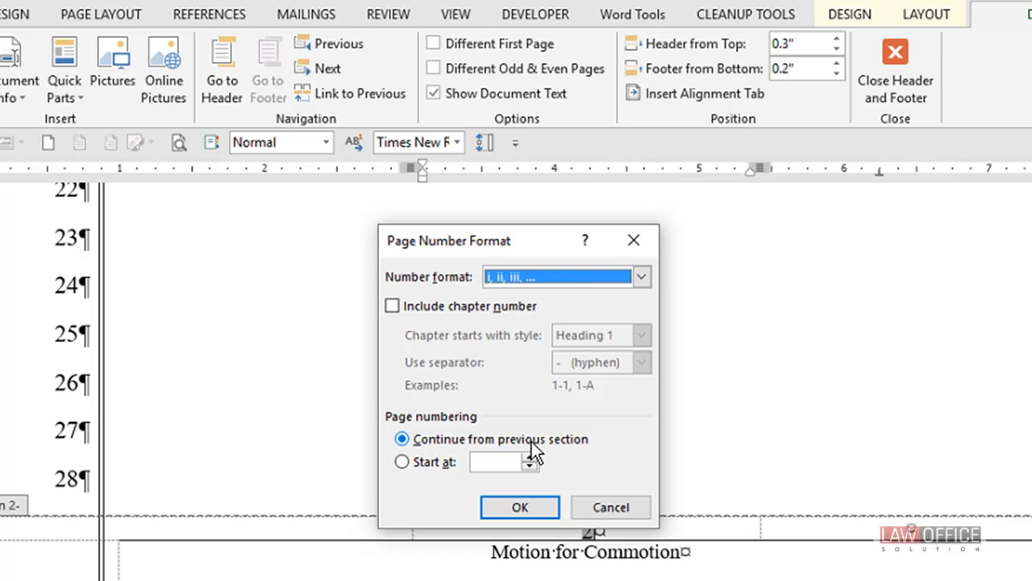
{"action": "left_click", "coordinate": [452, 466]}
{"action": "type", "text": "i"}
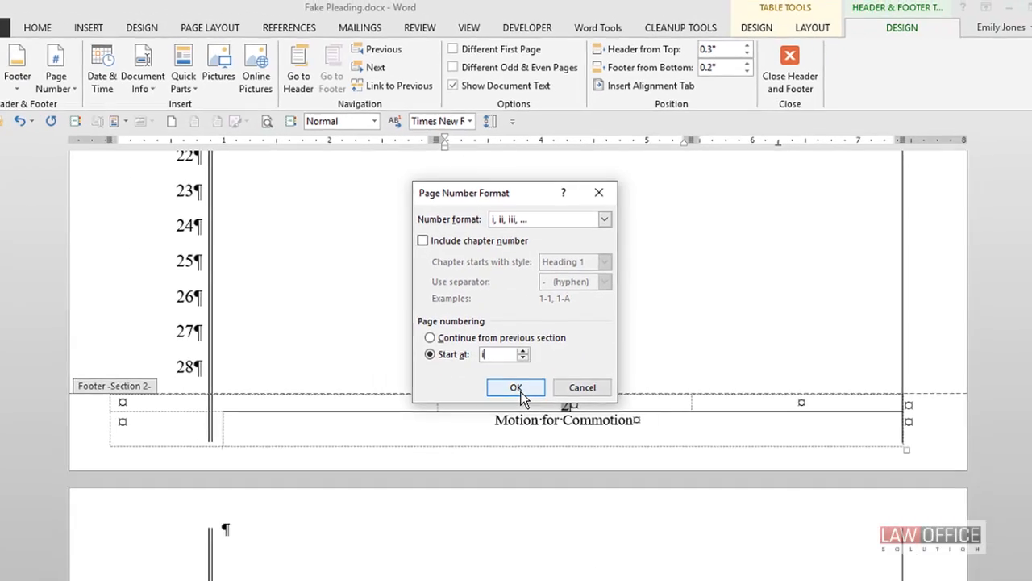
{"action": "left_click", "coordinate": [518, 389]}
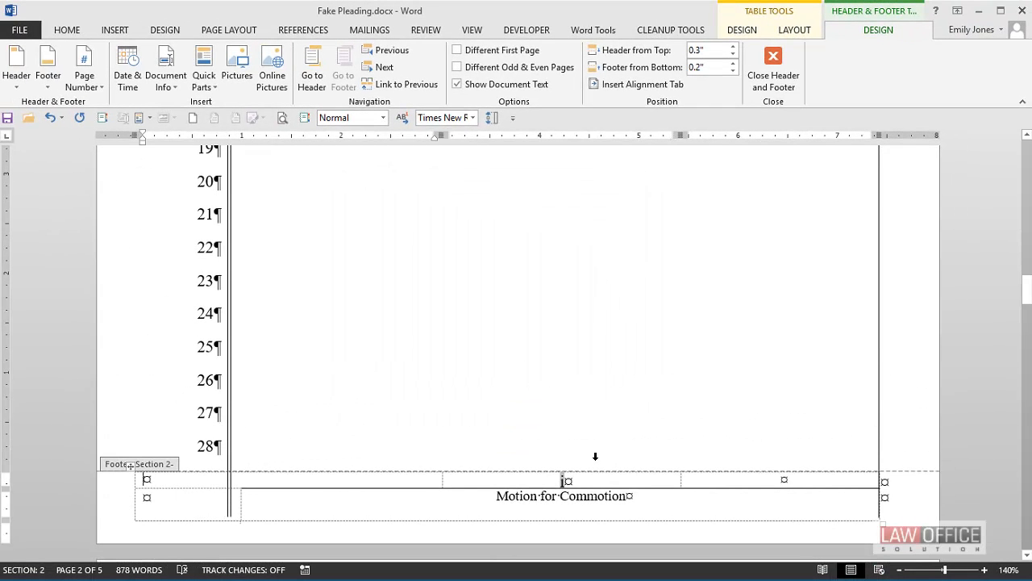
Step: Compare the page number cells in the section 1 and section 2 footers
{"action": "scroll", "coordinate": [596, 458], "scroll_direction": "up", "scroll_amount": 10}
{"action": "scroll", "coordinate": [595, 459], "scroll_direction": "up", "scroll_amount": 8}
{"action": "scroll", "coordinate": [595, 461], "scroll_direction": "down", "scroll_amount": 8}
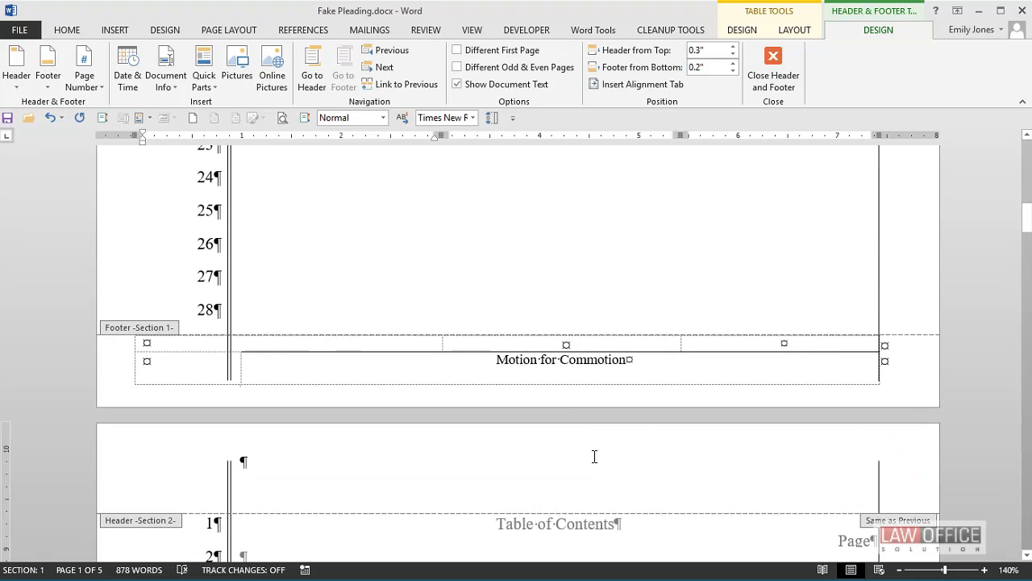
{"action": "scroll", "coordinate": [587, 426], "scroll_direction": "down", "scroll_amount": 5}
{"action": "scroll", "coordinate": [588, 426], "scroll_direction": "down", "scroll_amount": 10}
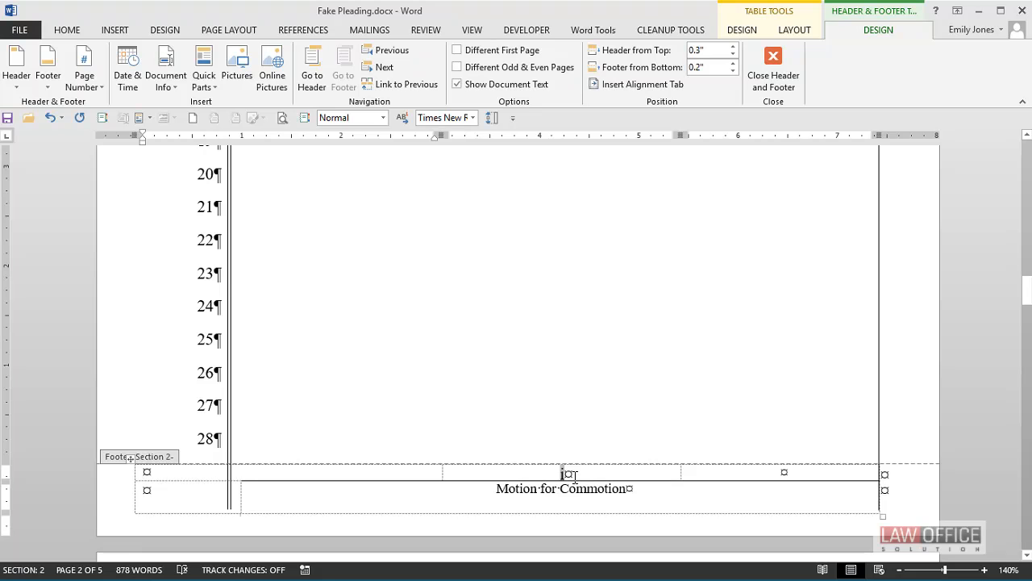
{"action": "scroll", "coordinate": [573, 476], "scroll_direction": "down", "scroll_amount": 6}
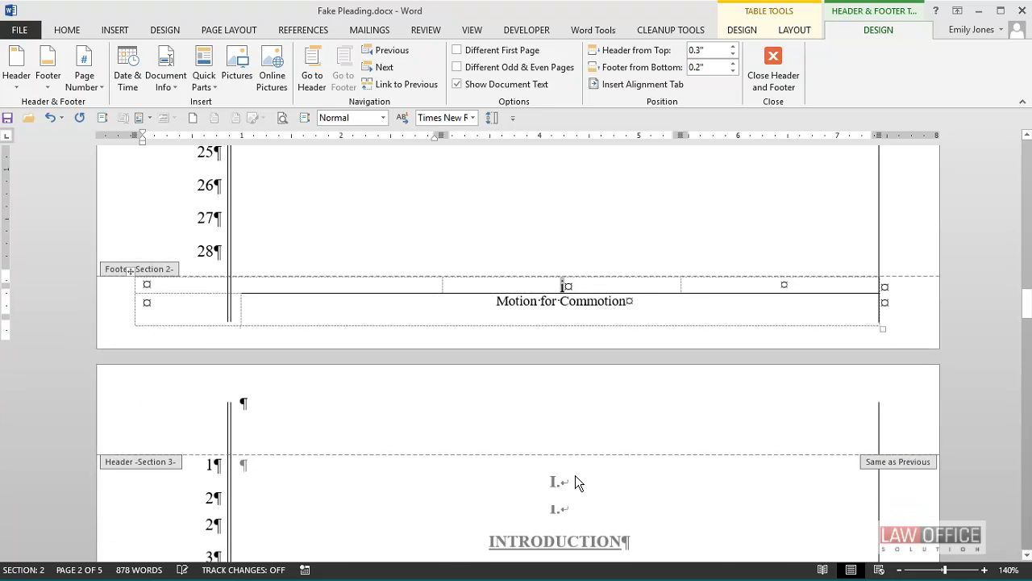
Step: Go to the section 3 footer, set its page numbering to start at 1, and close header and footer editing
{"action": "left_click", "coordinate": [386, 67]}
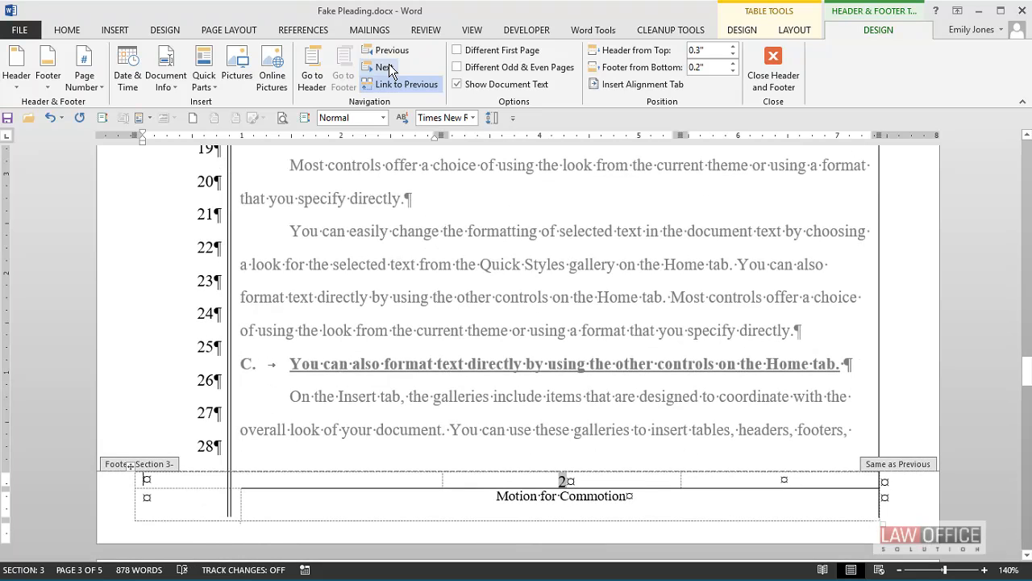
{"action": "scroll", "coordinate": [494, 315], "scroll_direction": "up", "scroll_amount": 6}
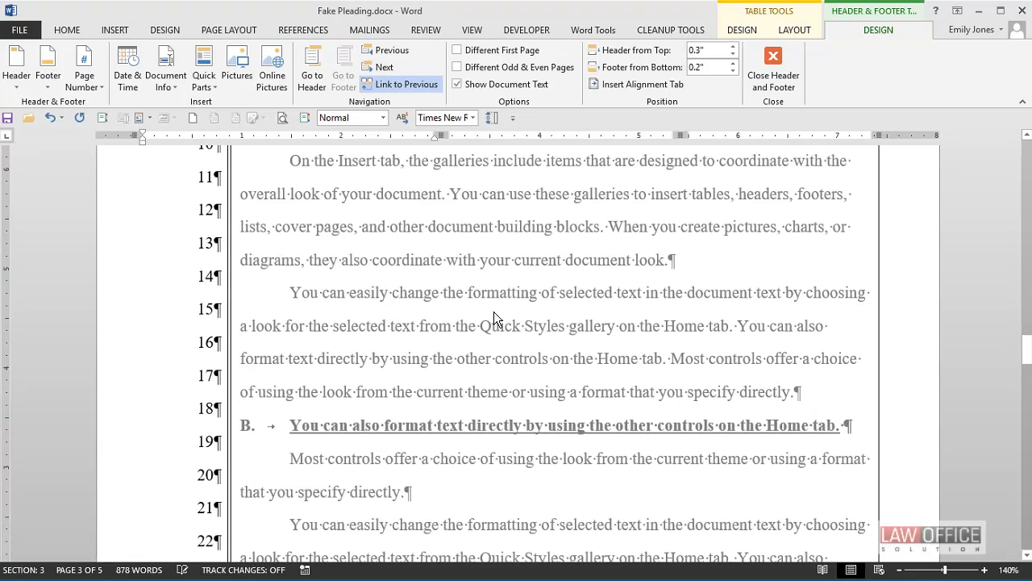
{"action": "scroll", "coordinate": [493, 314], "scroll_direction": "up", "scroll_amount": 3}
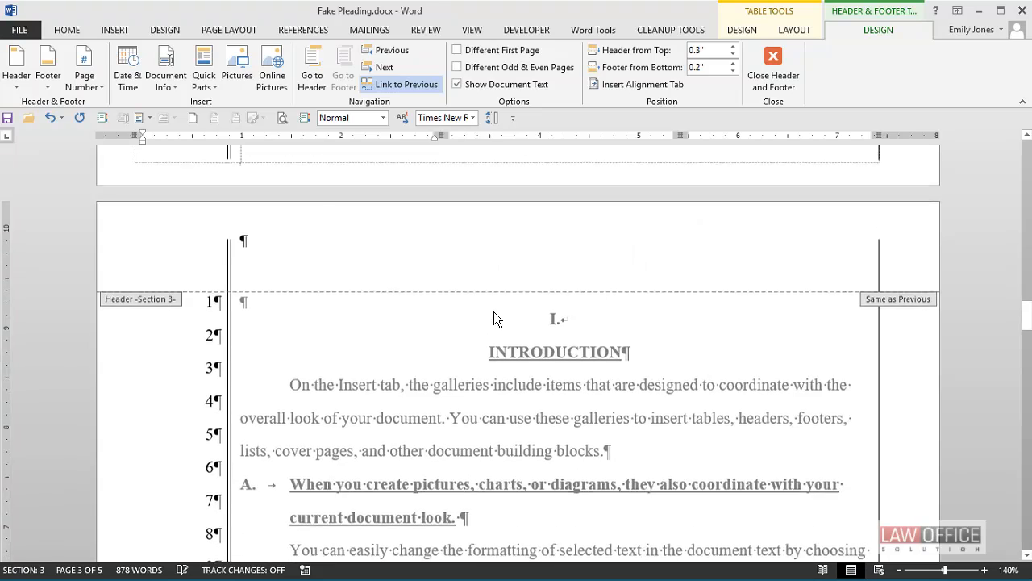
{"action": "scroll", "coordinate": [494, 312], "scroll_direction": "down", "scroll_amount": 7}
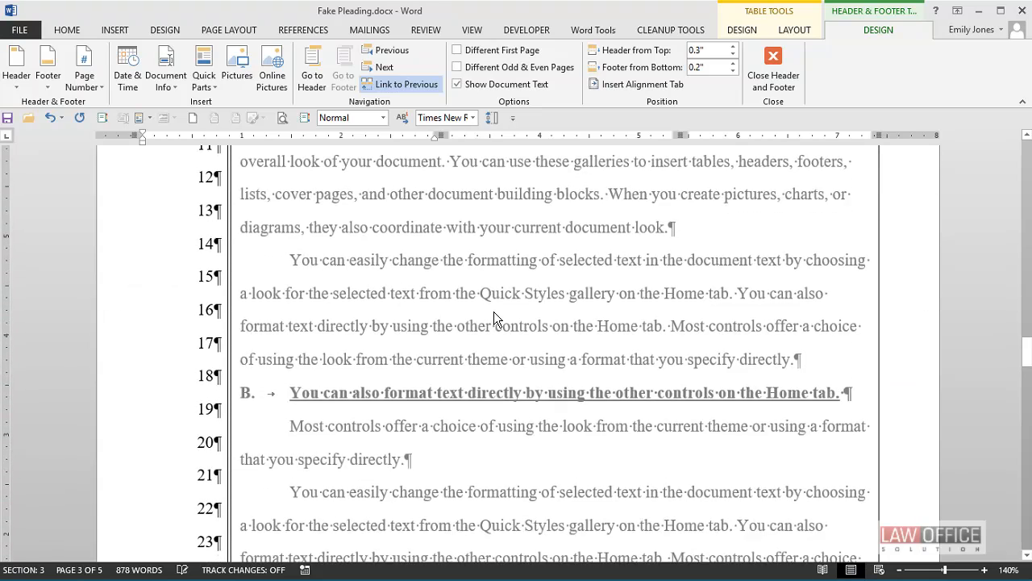
{"action": "scroll", "coordinate": [494, 319], "scroll_direction": "down", "scroll_amount": 3}
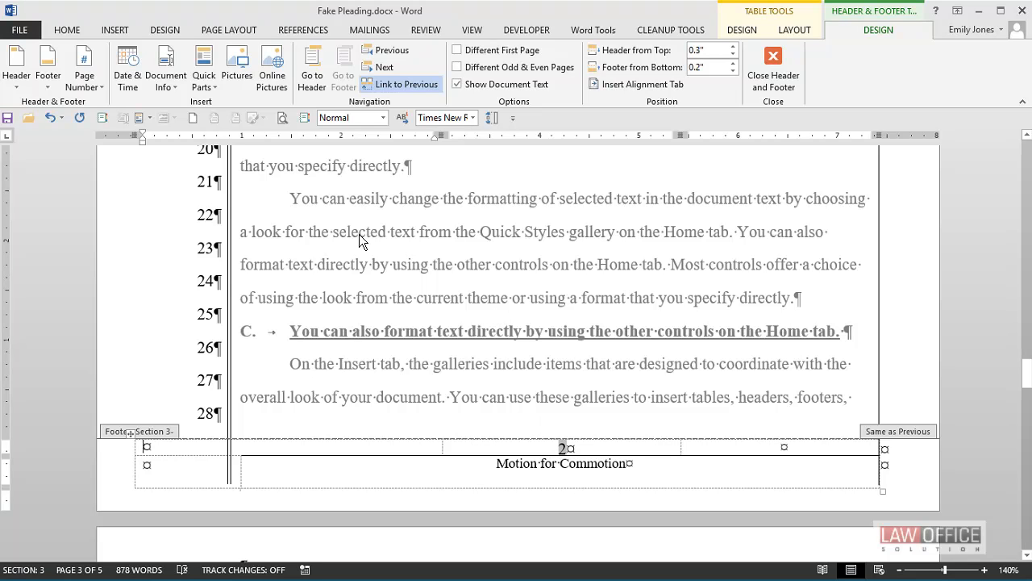
{"action": "left_click", "coordinate": [84, 78]}
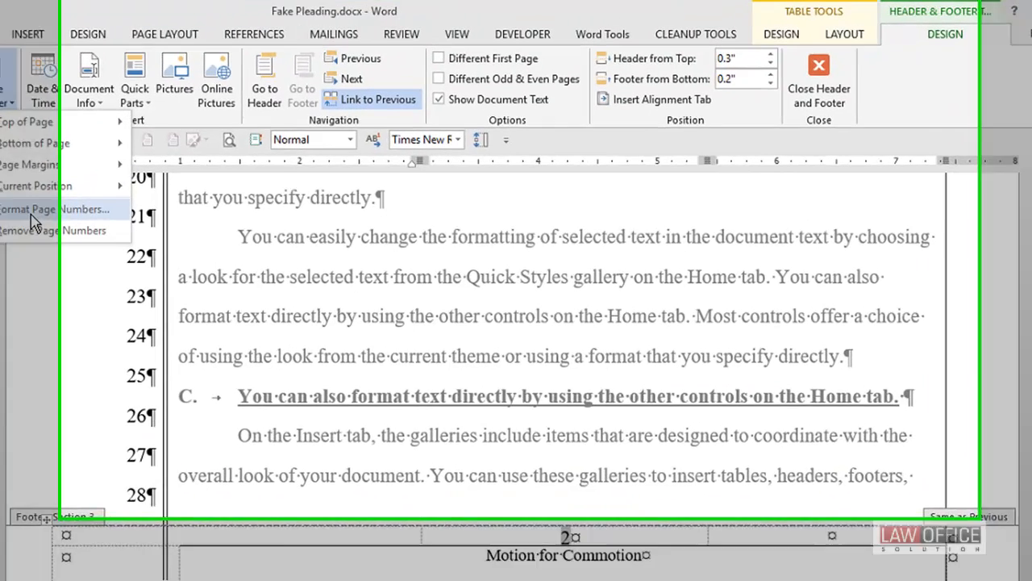
{"action": "left_click", "coordinate": [116, 179]}
{"action": "left_click", "coordinate": [409, 457]}
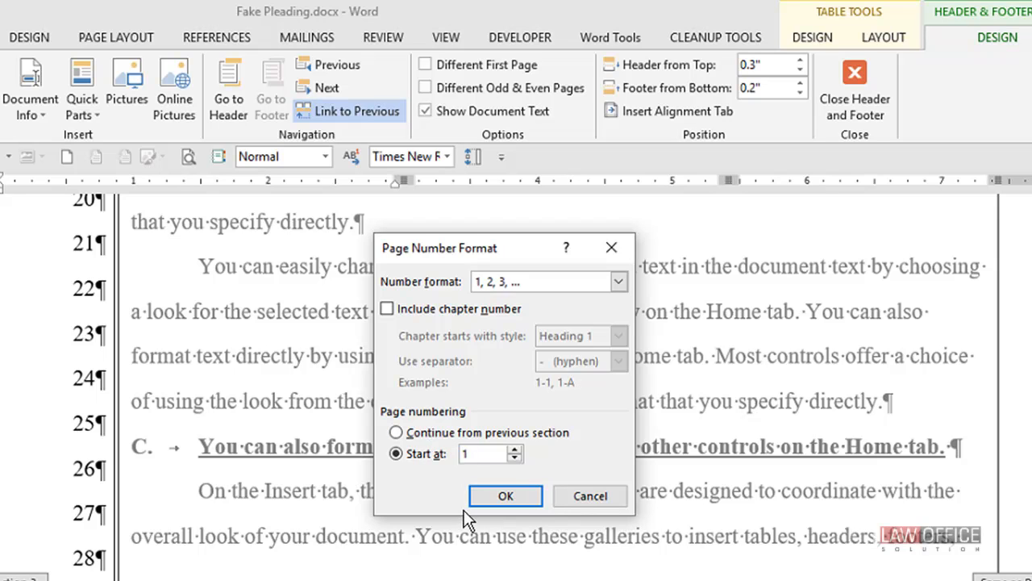
{"action": "left_click", "coordinate": [490, 496]}
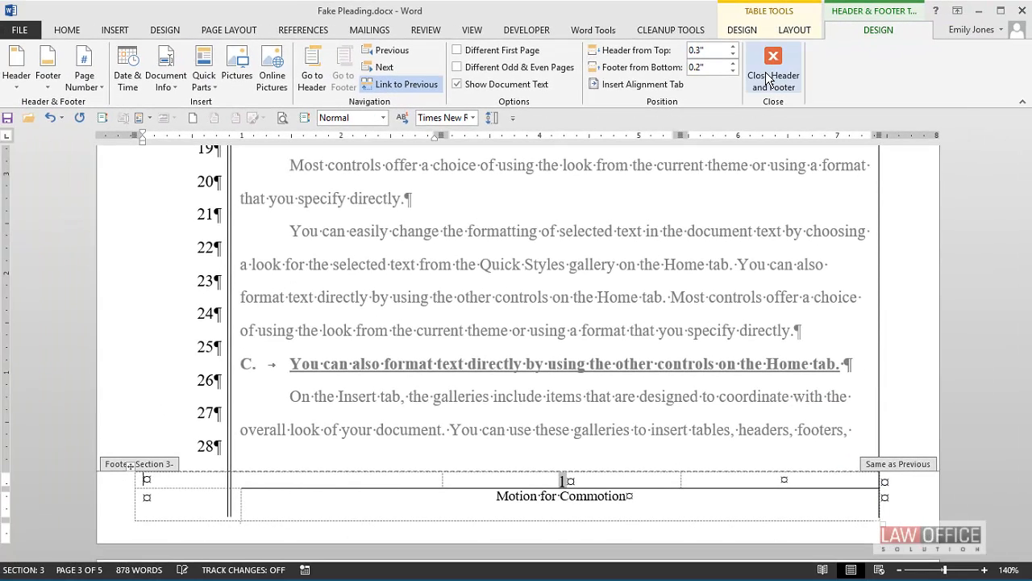
{"action": "left_click", "coordinate": [768, 78]}
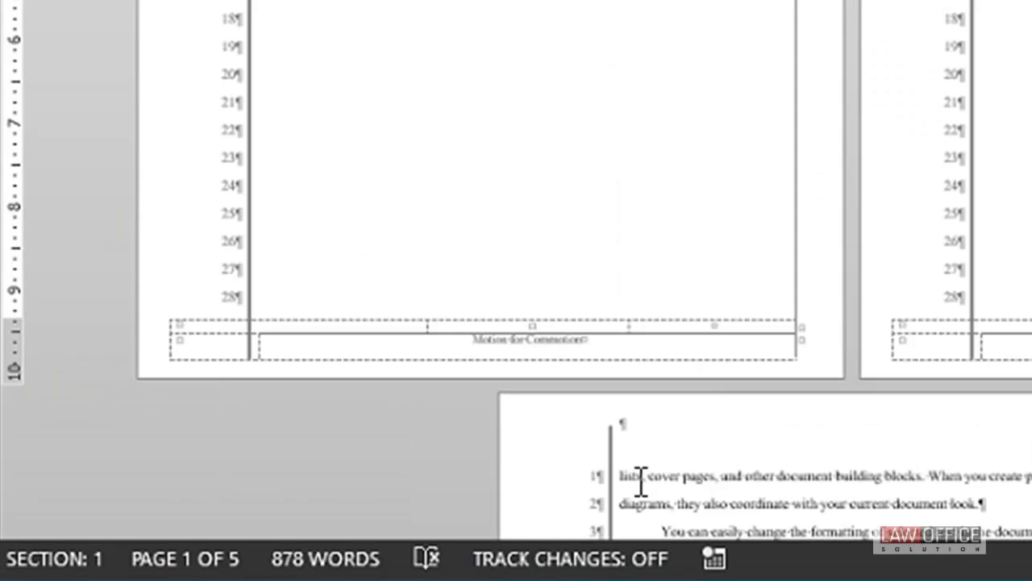